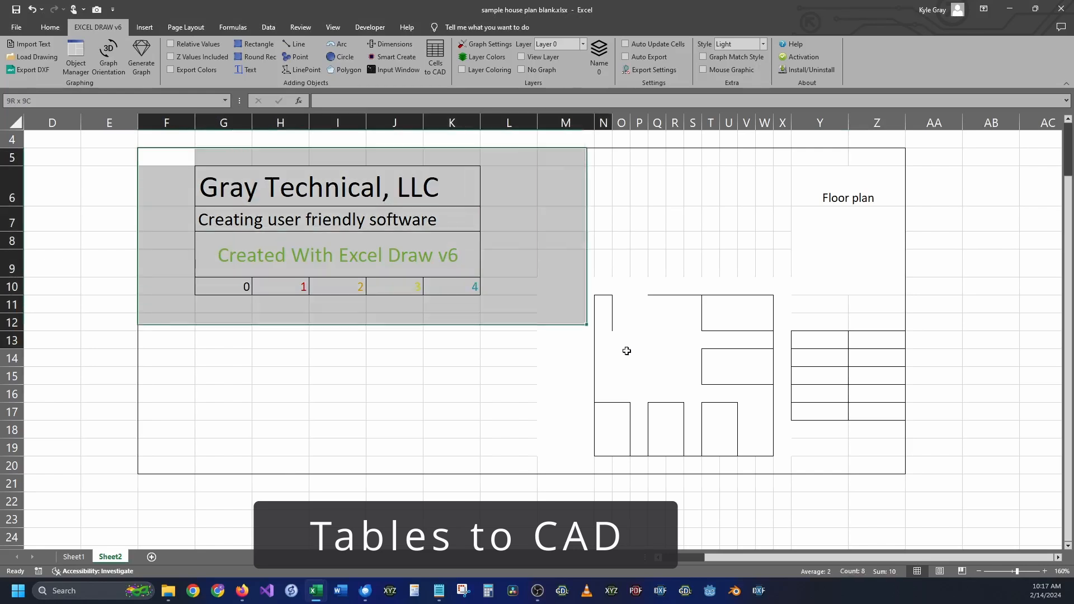
Select the whole bordered layout on Sheet2, from cell E4 through AA21
left_click(926, 459)
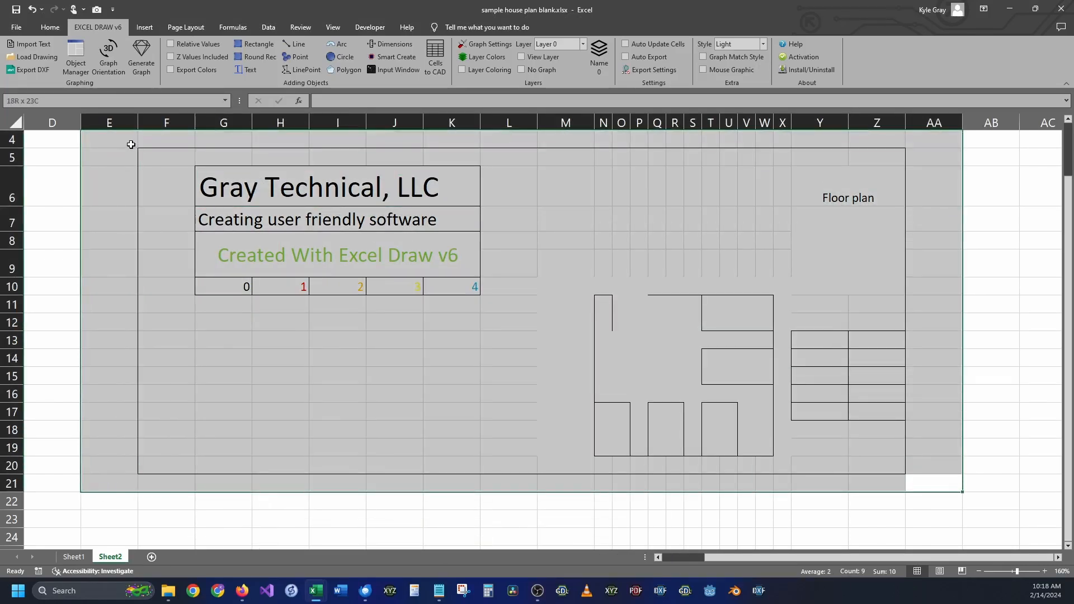
left_click(730, 323)
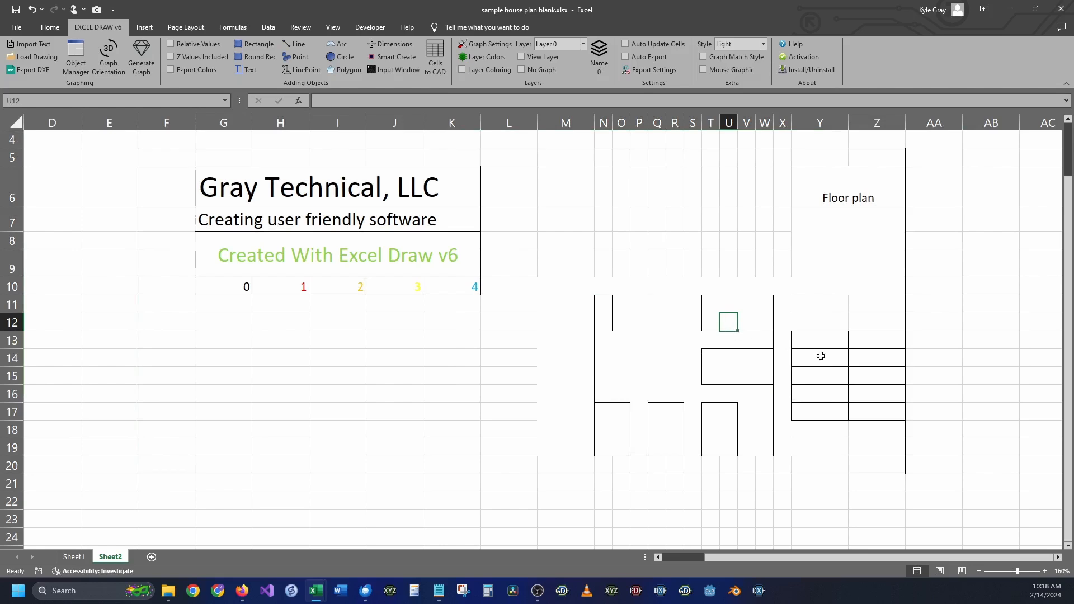
left_click(657, 263)
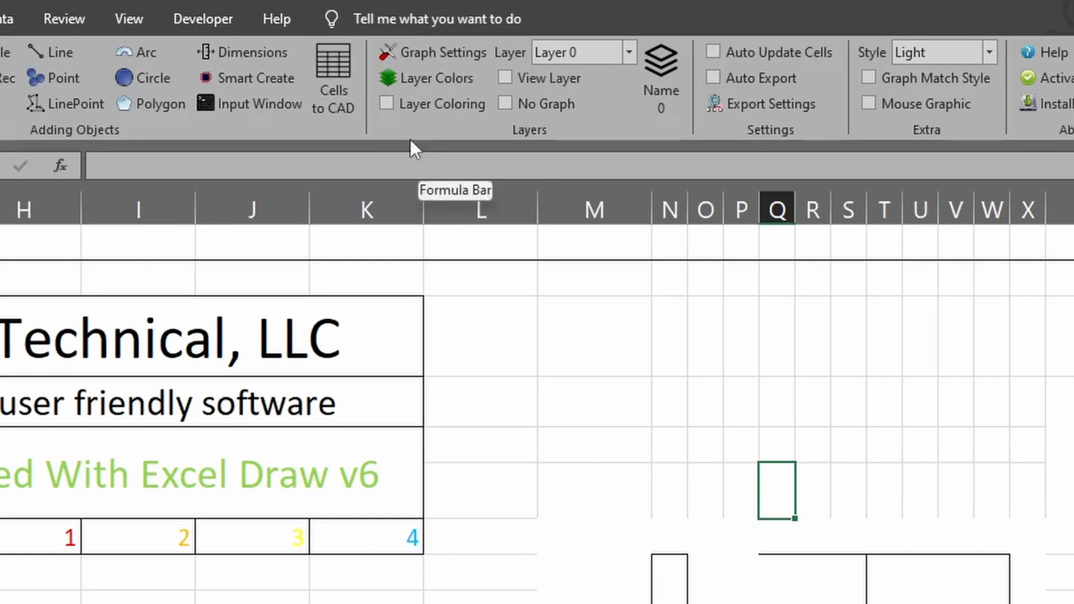
left_click_drag(1, 242, 909, 535)
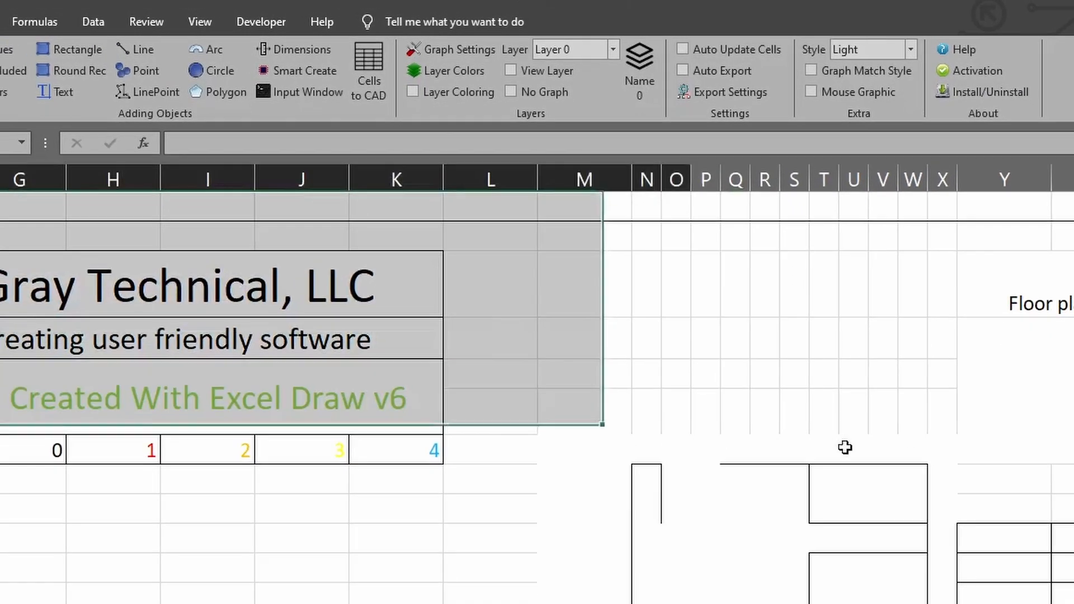
left_click_drag(844, 447, 920, 486)
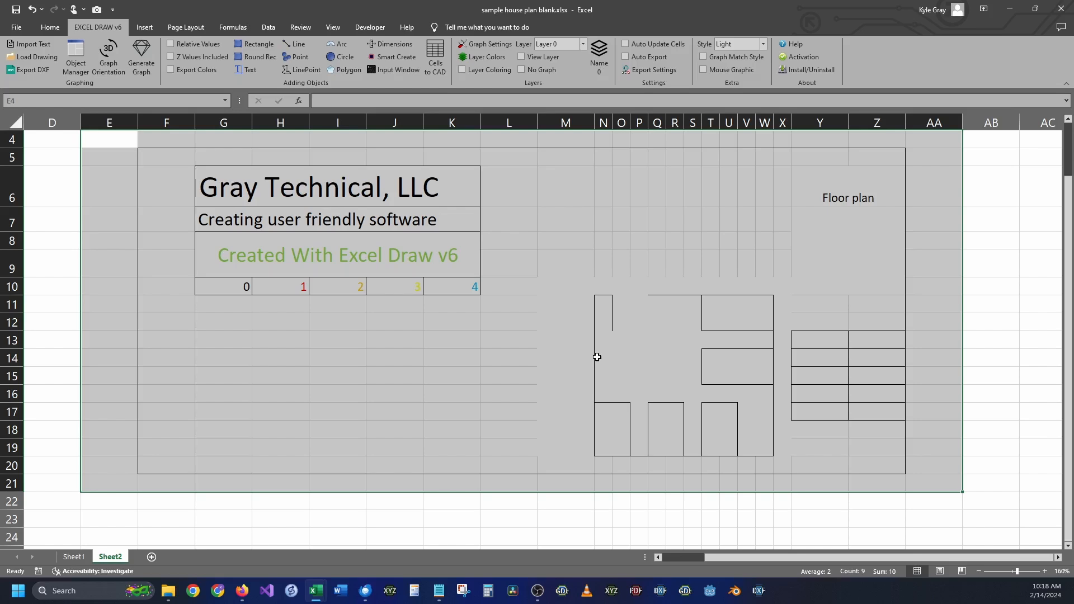
Examine the formulas behind the numbered cells G10 through K10 beneath the title block
left_click(455, 293)
left_click(362, 100)
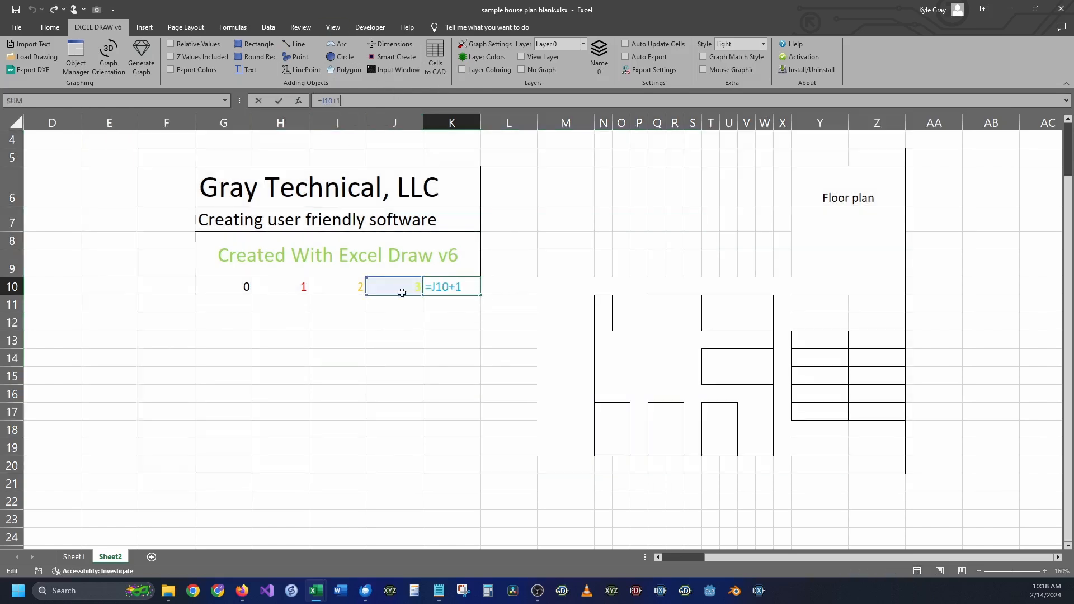
left_click(382, 338)
left_click(233, 286)
left_click(292, 286)
left_click(349, 286)
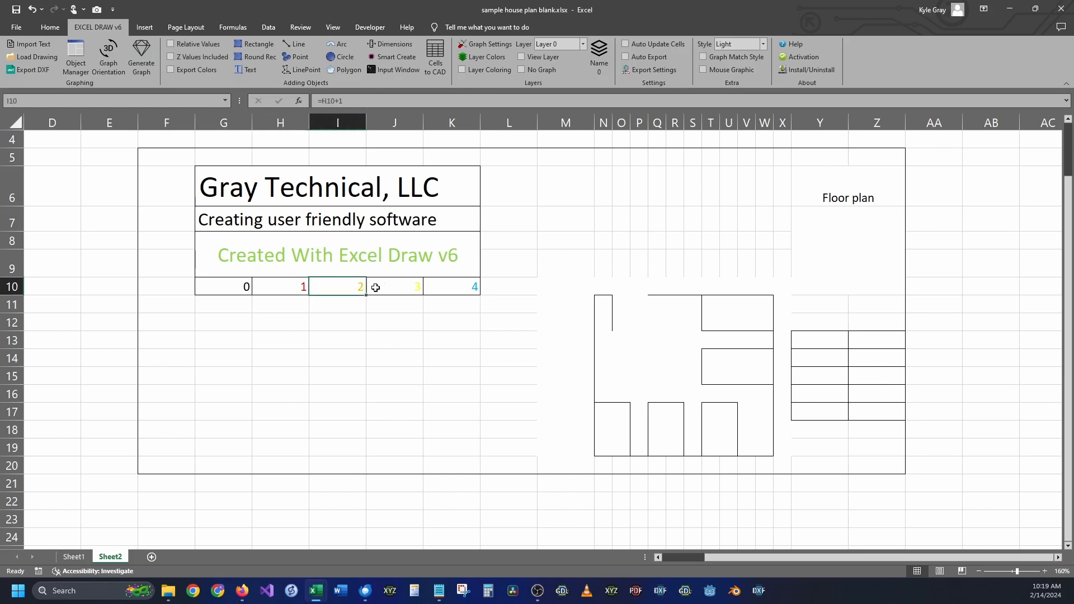
left_click(400, 285)
left_click(450, 286)
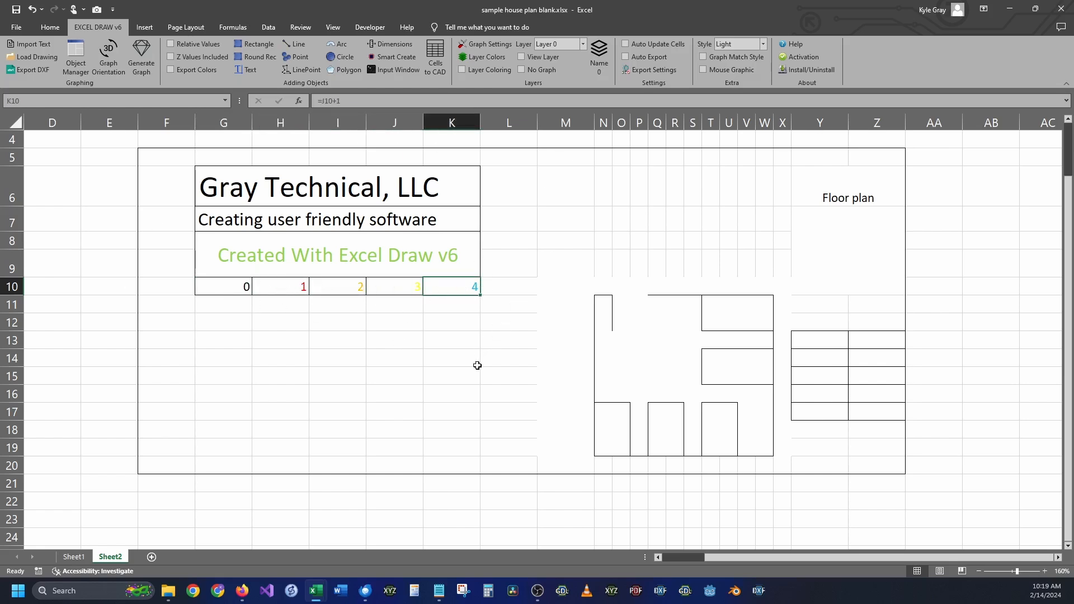
Select the layout range E4:AA21 and open the Cells to CAD options for it
left_click_drag(109, 140, 914, 478)
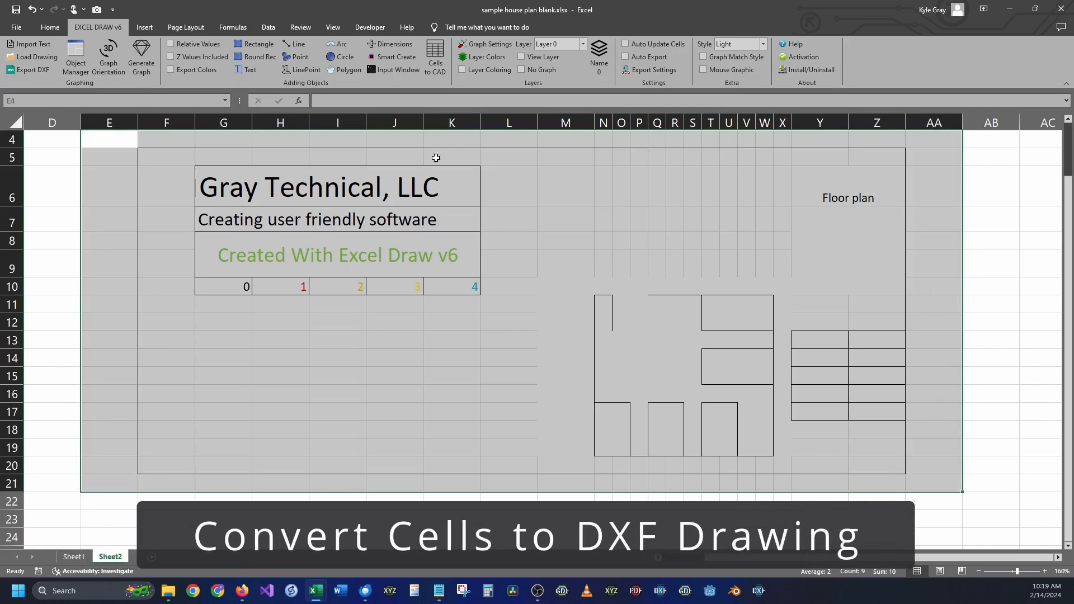
left_click(437, 66)
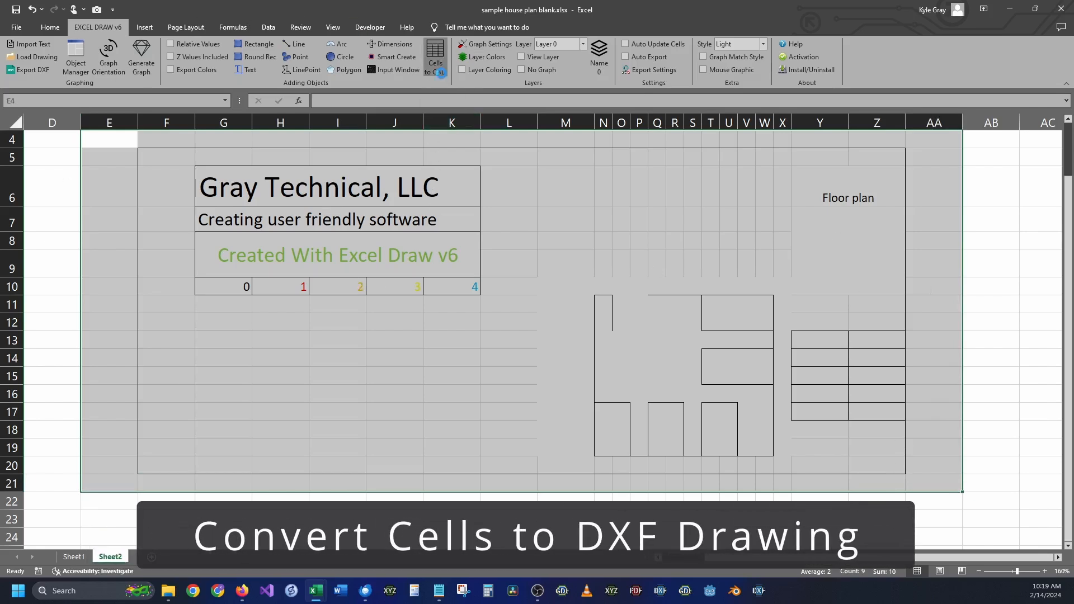
left_click_drag(431, 210, 606, 193)
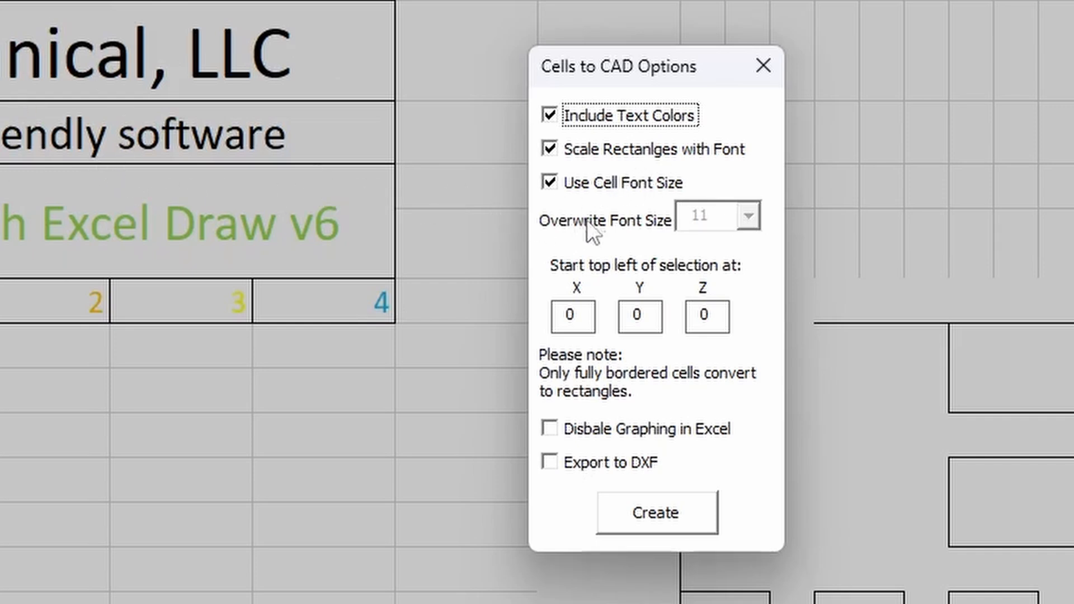
Browse the smaller Overwrite Font Size values with Use Cell Font Size temporarily disabled
left_click(593, 186)
left_click(747, 221)
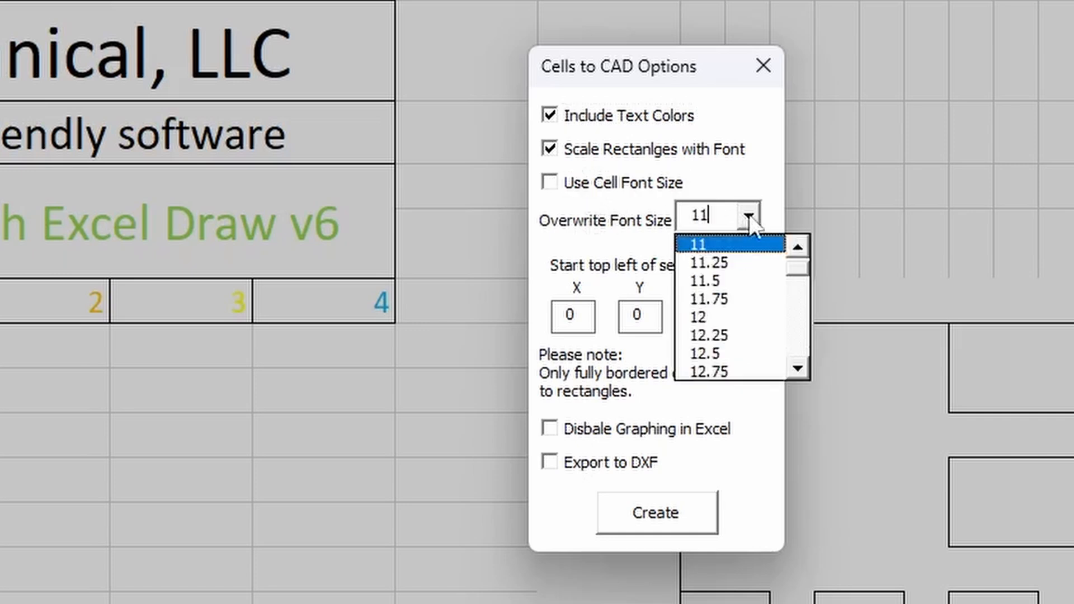
left_click(800, 249)
left_click(800, 249)
left_click(800, 249)
left_click(800, 249)
left_click_drag(804, 250, 800, 249)
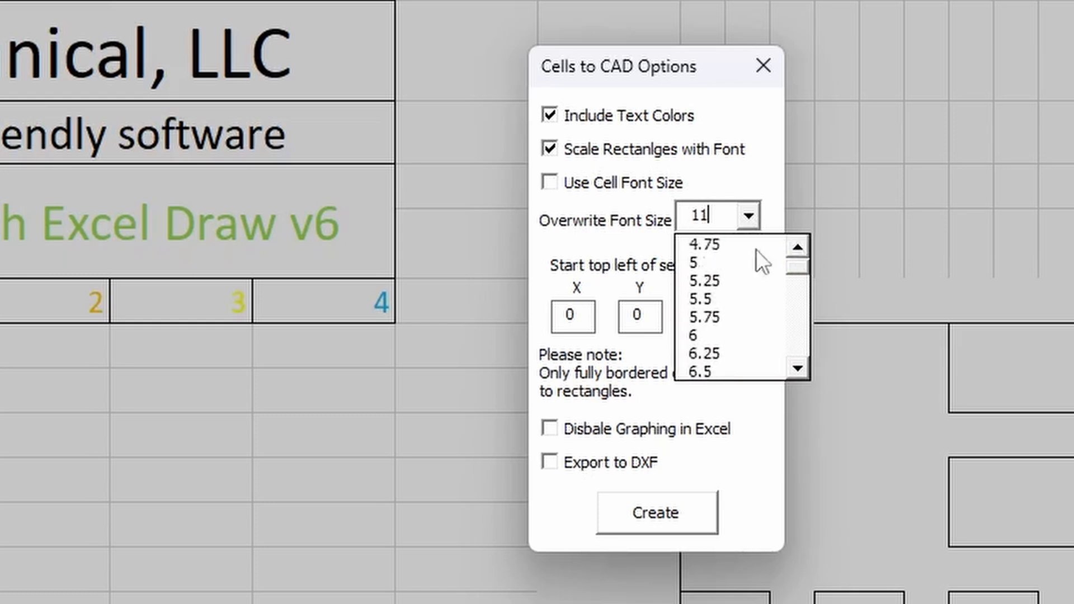
left_click(624, 187)
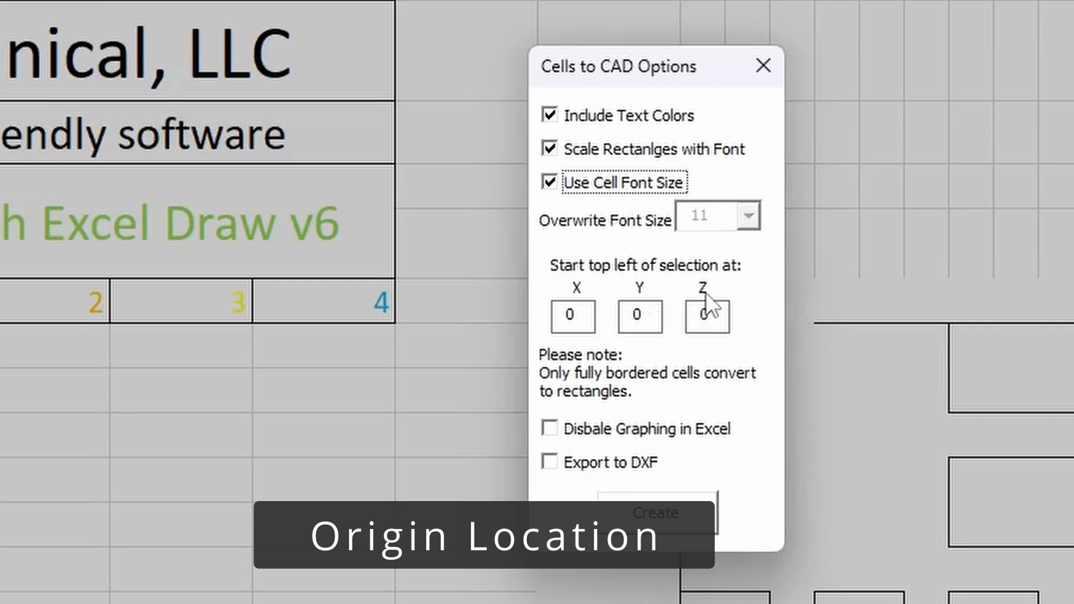
Create the CAD drawing from the selected cells, starting the selection's top left at X 0, Y 0, Z 0
left_click(577, 322)
double_click(572, 316)
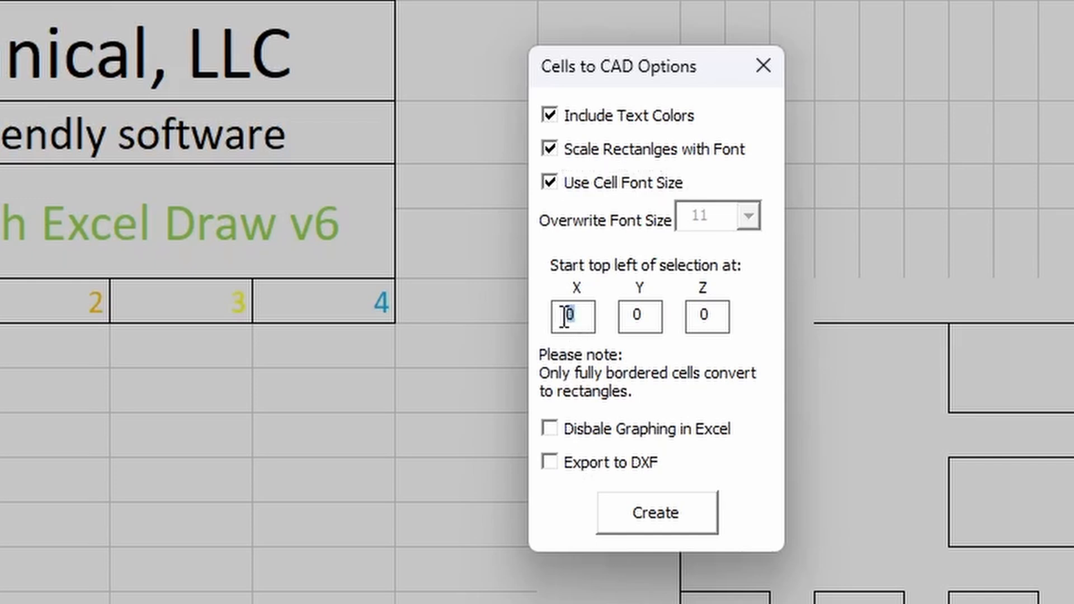
left_click(650, 315)
double_click(650, 315)
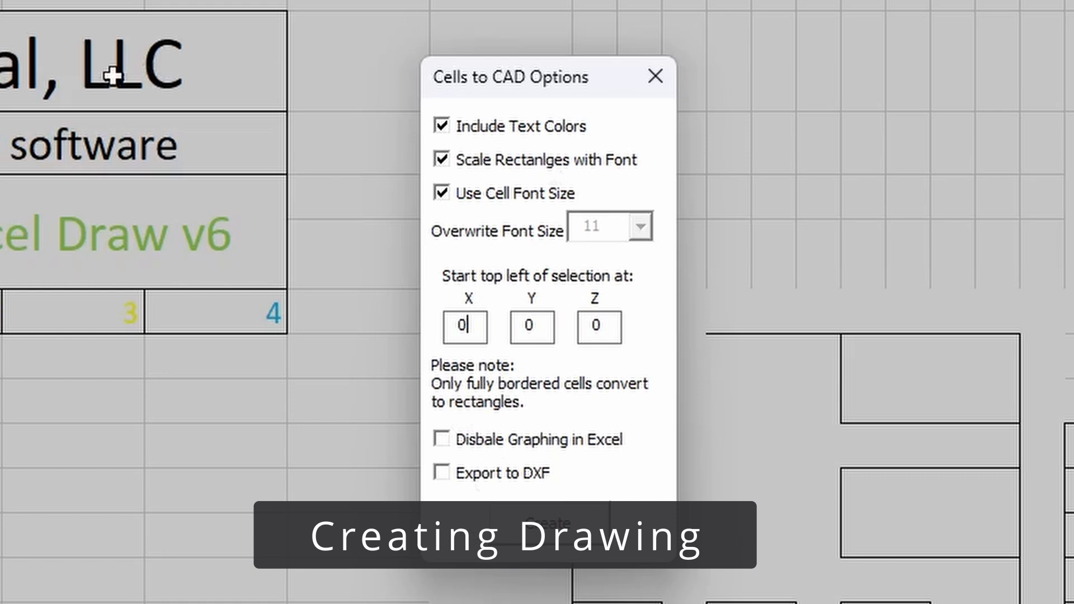
left_click(564, 532)
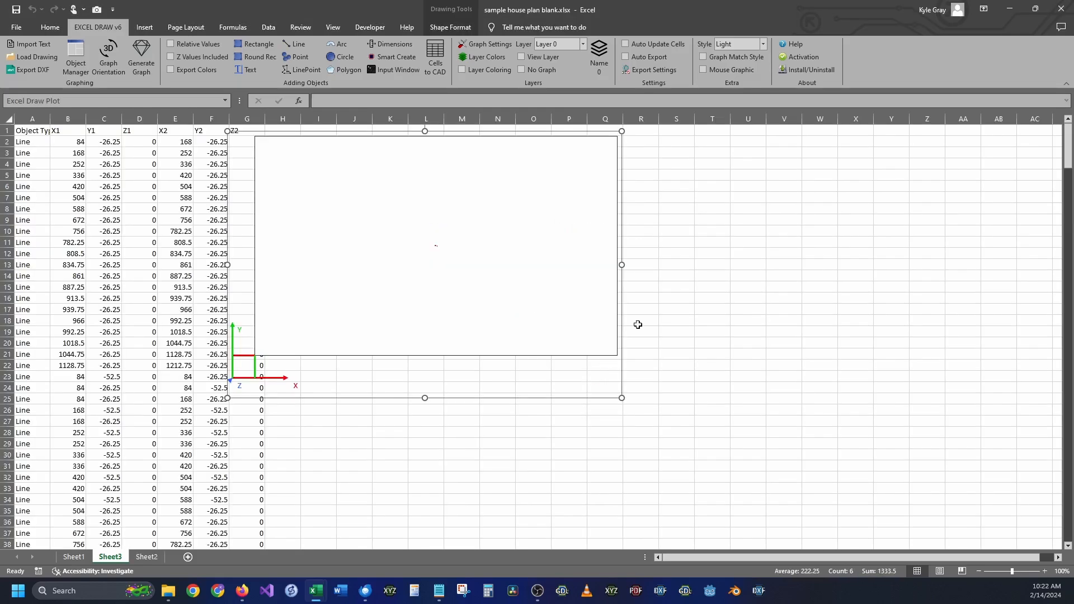
Move the drawing plot clear of the coordinate columns and set its 3D Graph Orientation zoom ratio to 0.0375
left_click_drag(551, 305, 669, 303)
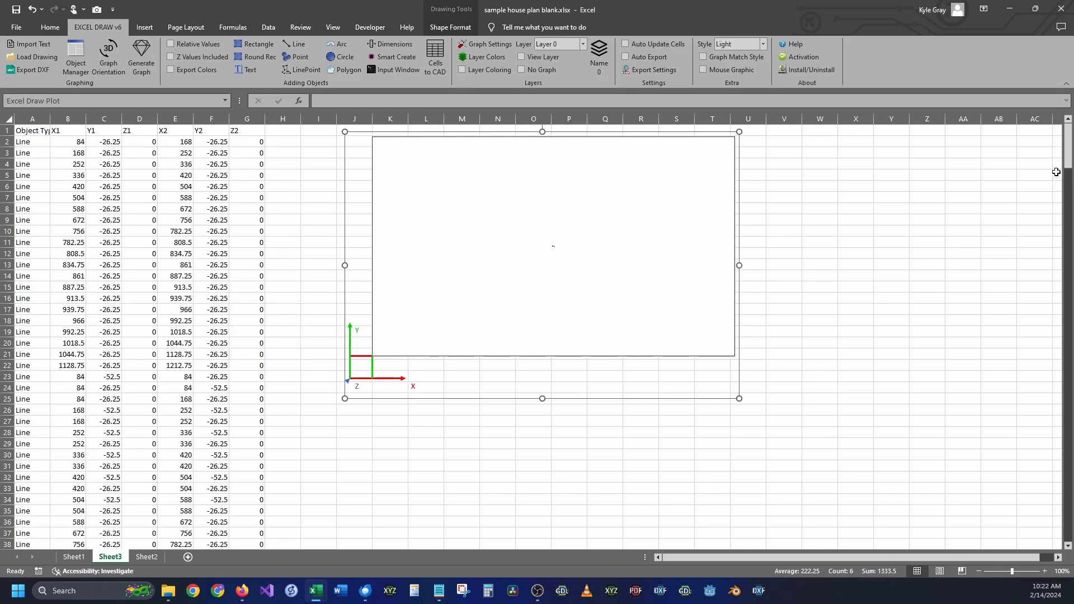
left_click_drag(1068, 159, 1066, 134)
left_click(114, 57)
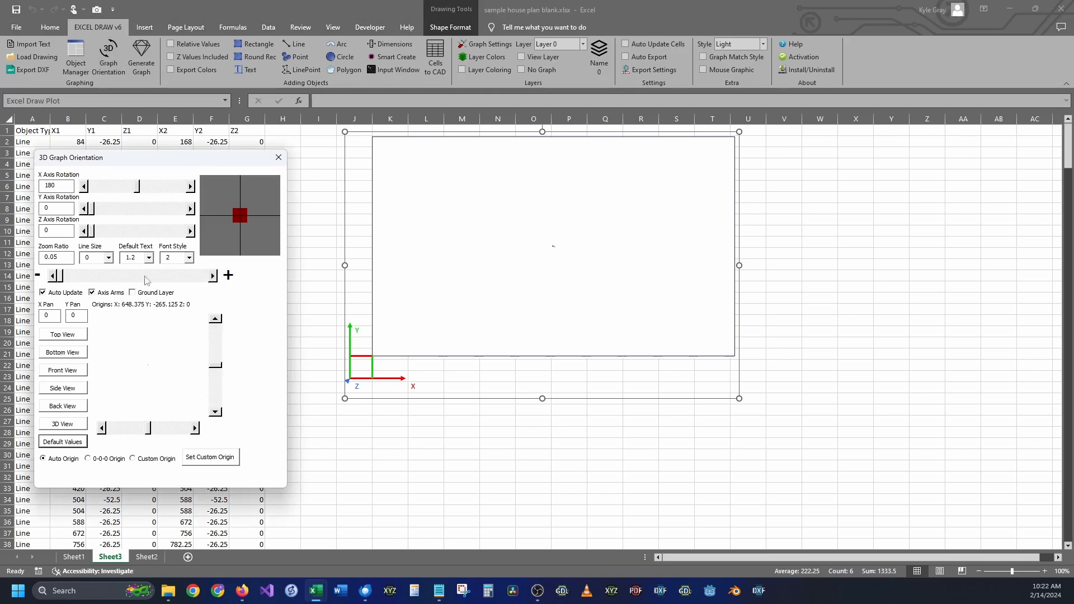
left_click_drag(61, 278, 71, 278)
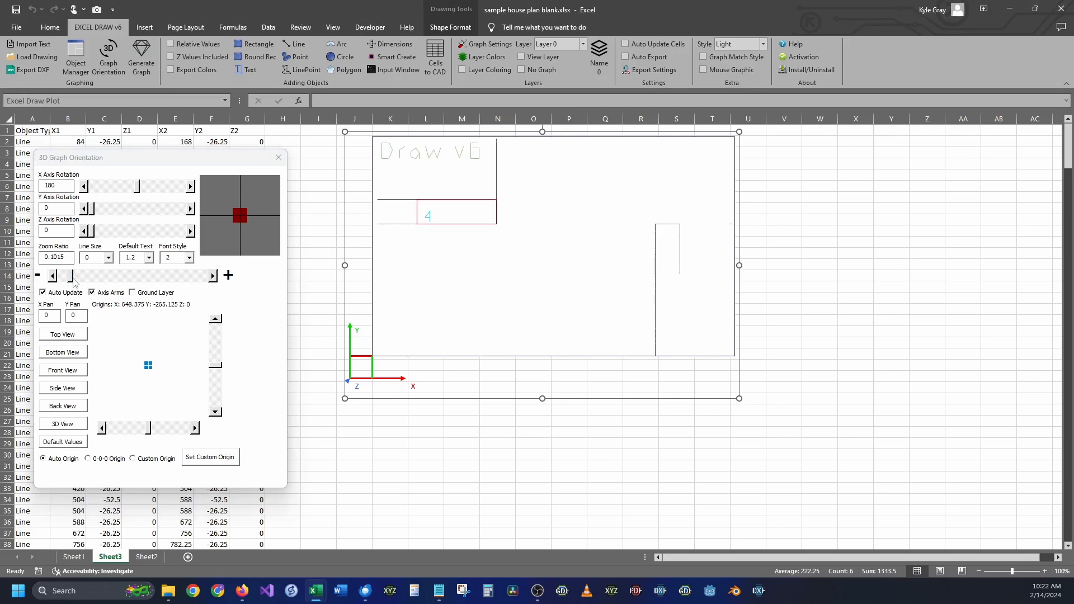
left_click_drag(73, 278, 65, 278)
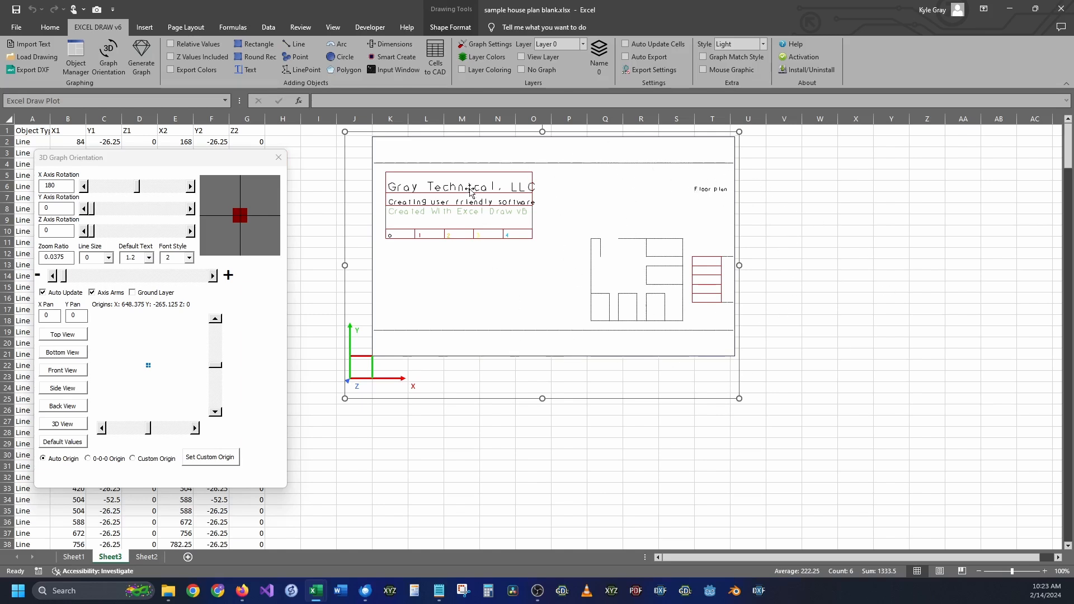
left_click(278, 157)
left_click(318, 197)
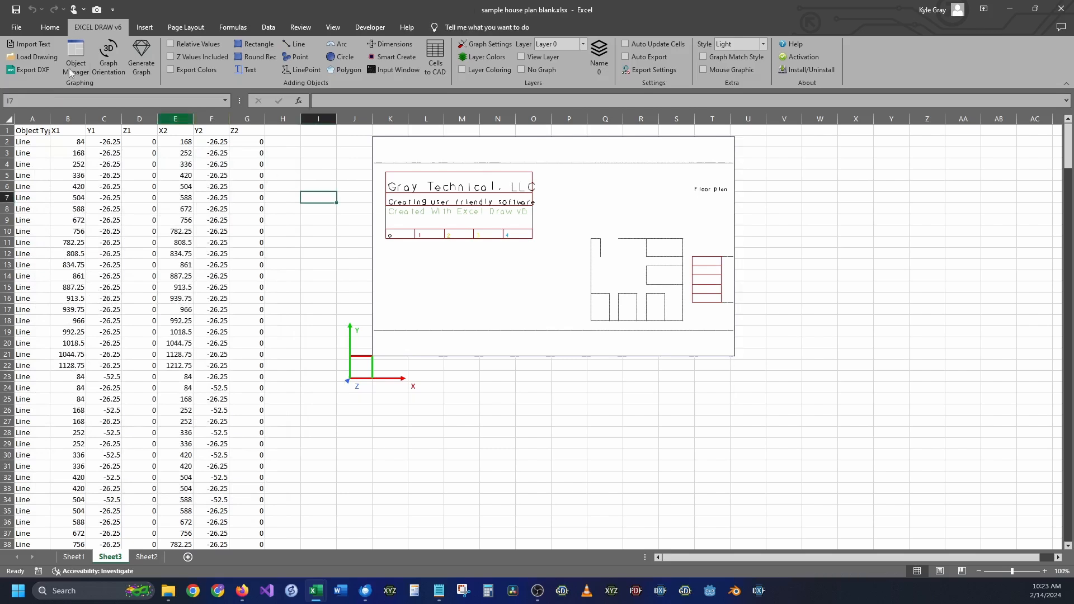
Export the drawing in .dxf format as "sample file export dxf" with Use Custom Text Color enabled
left_click(17, 73)
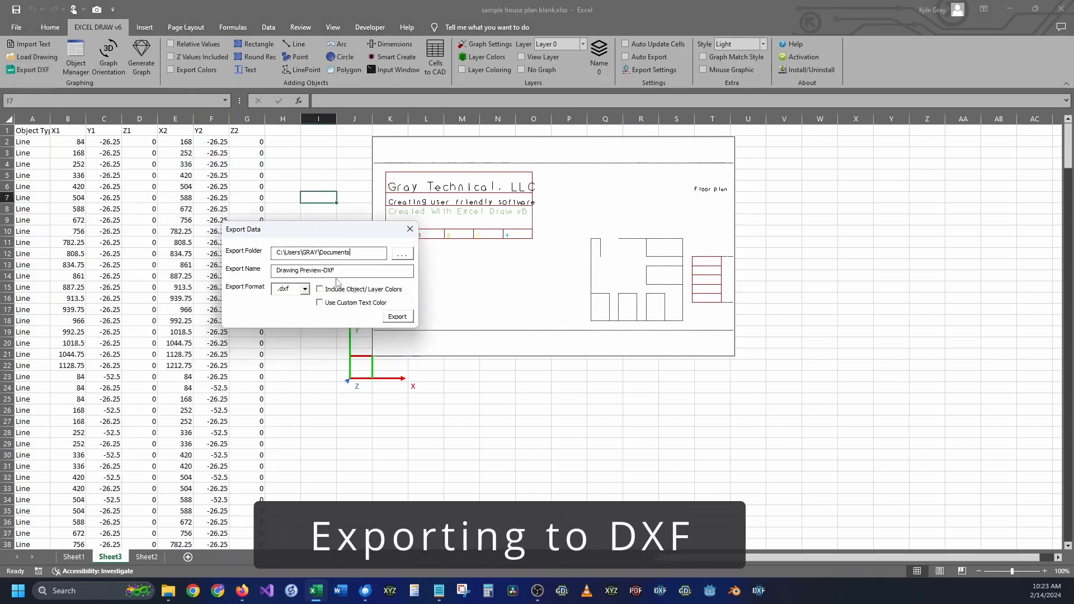
left_click(337, 271)
type("s")
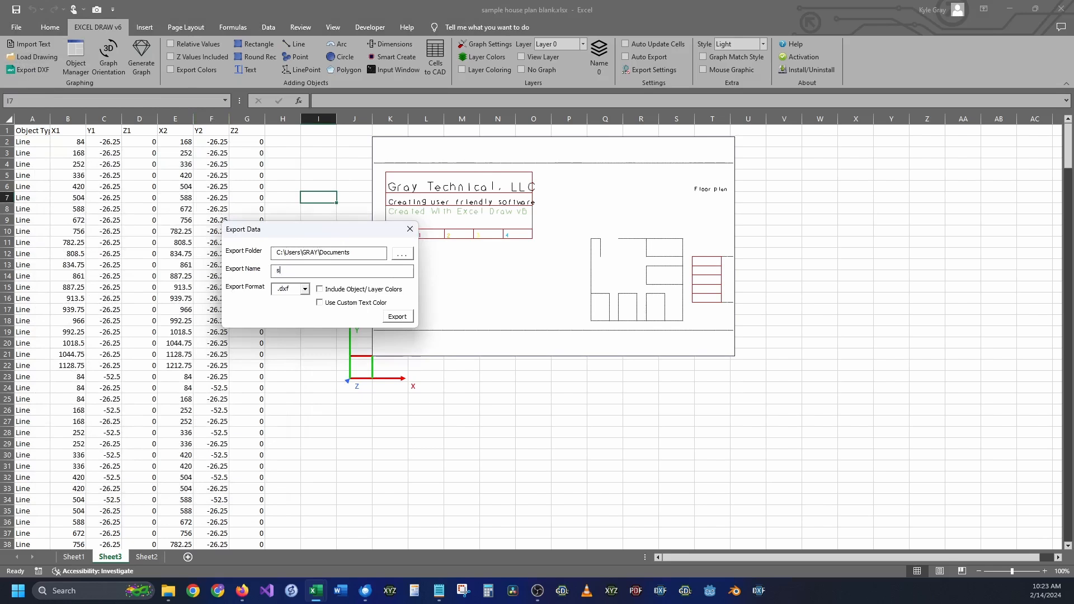
type("ample file export dxf")
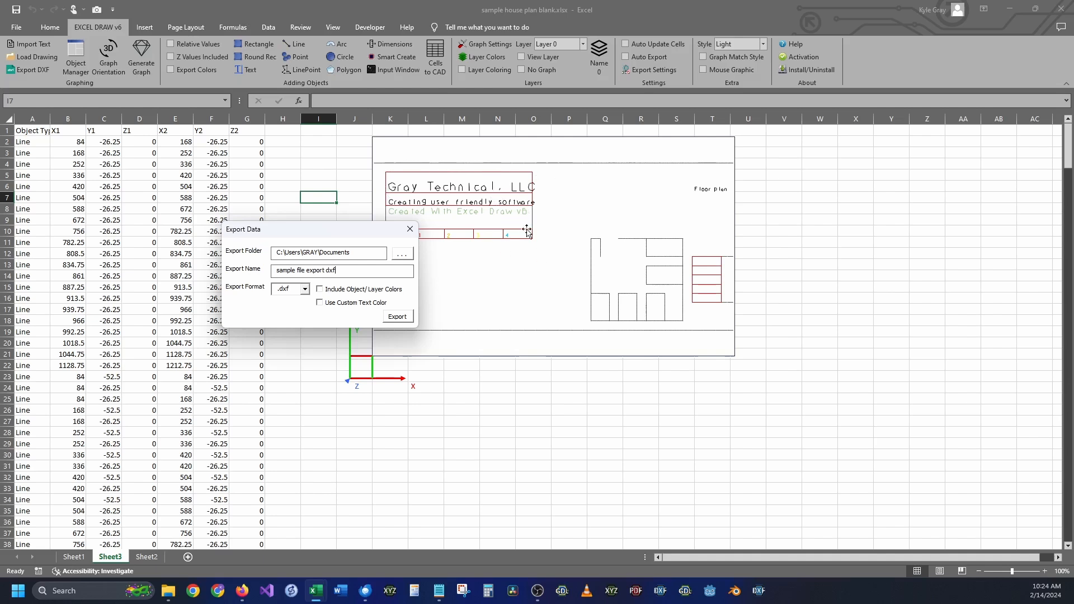
left_click(321, 306)
left_click(398, 318)
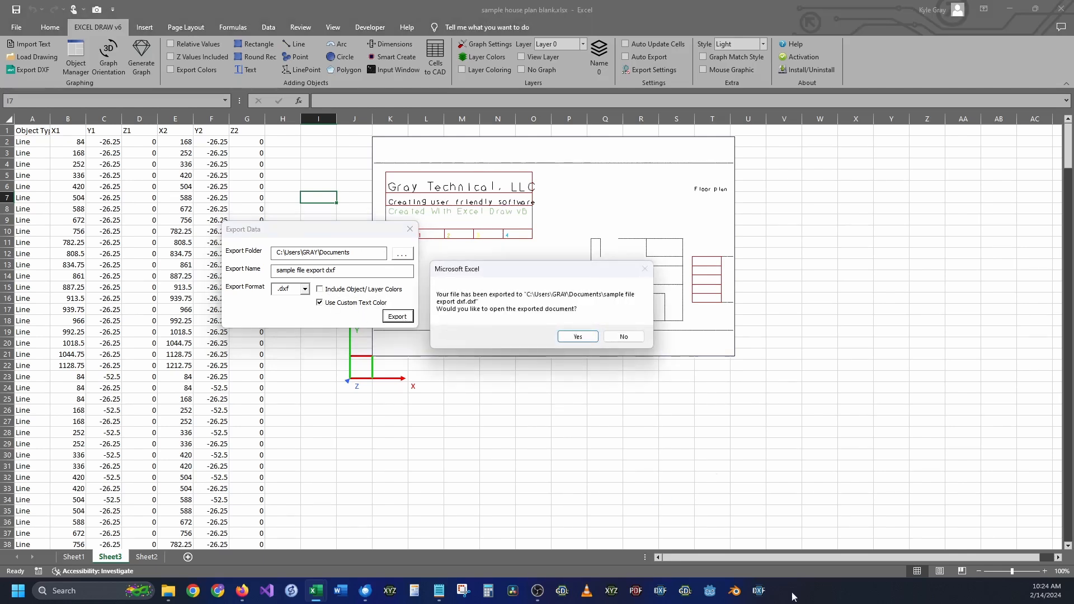
Open the exported DXF file and switch to it in Autodesk DWG TrueView 2017
left_click(578, 336)
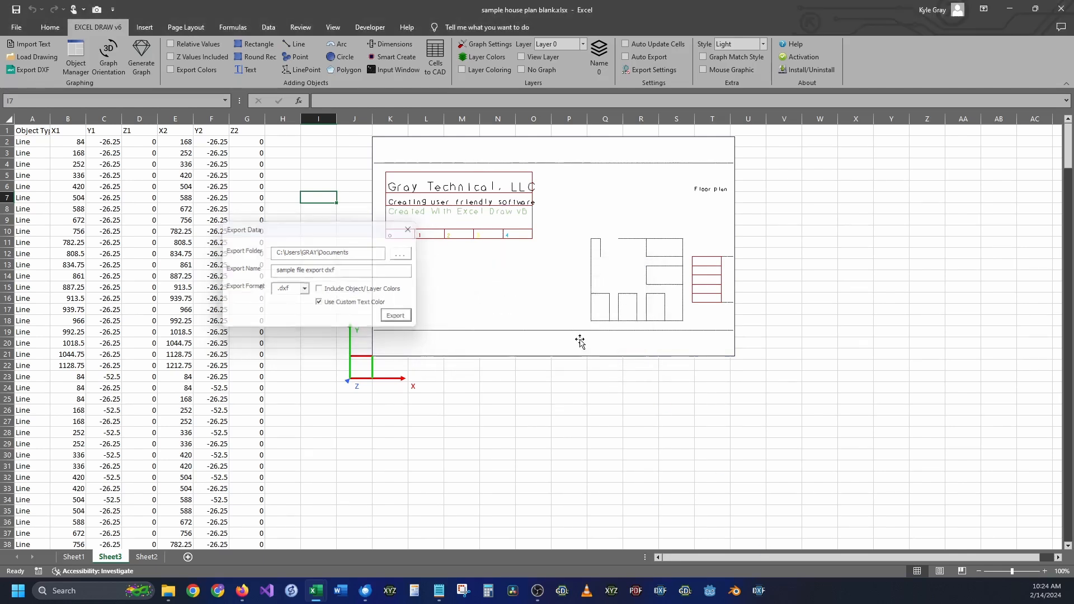
mouse_move(785, 594)
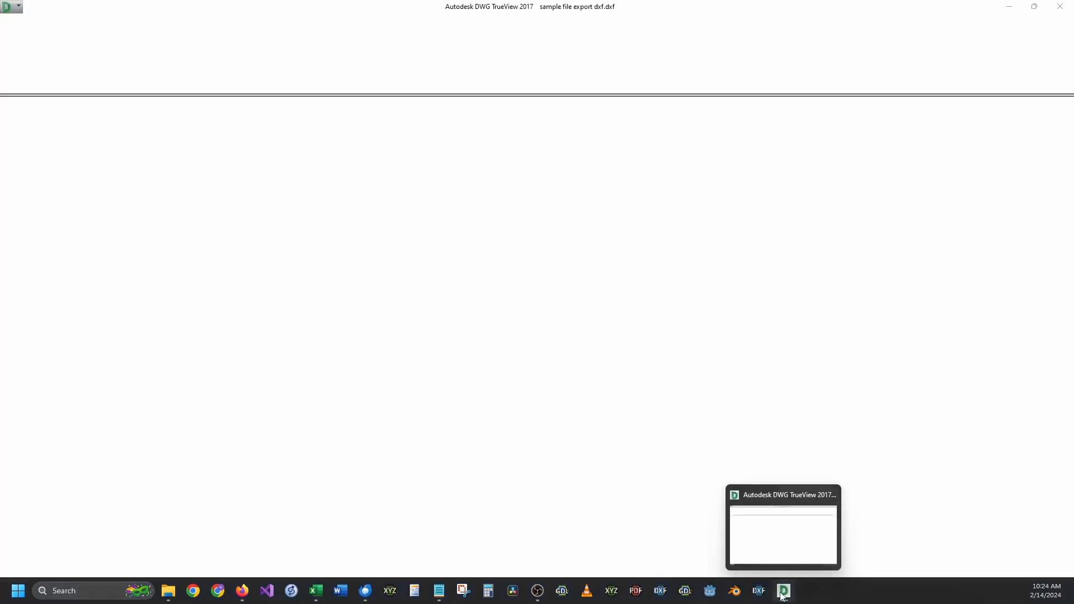